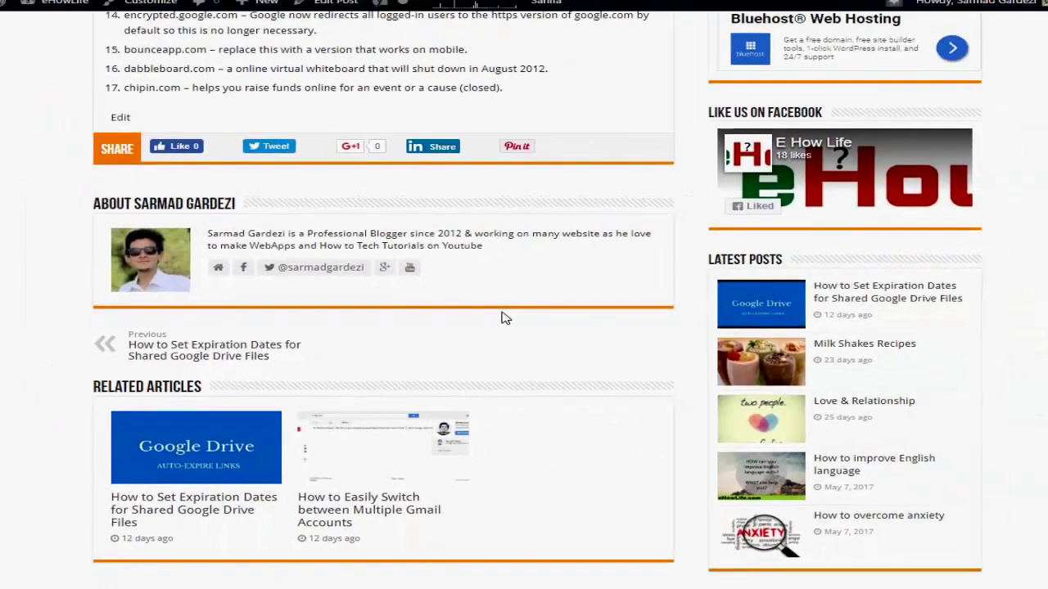
# Scroll back up to the top of the post 'The 101 Most Useful Websites'.
pyautogui.scroll(5, 606, 385)
pyautogui.scroll(20, 486, 308)
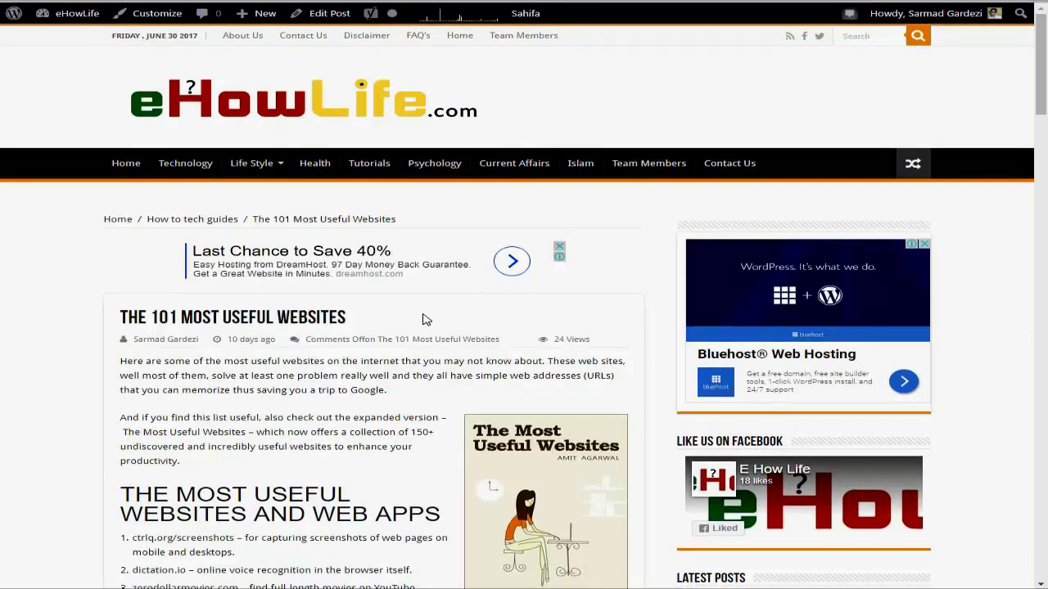
# Scroll down to the post's About author box and show the avatar's Gravatar hovercard.
pyautogui.scroll(-10, 424, 319)
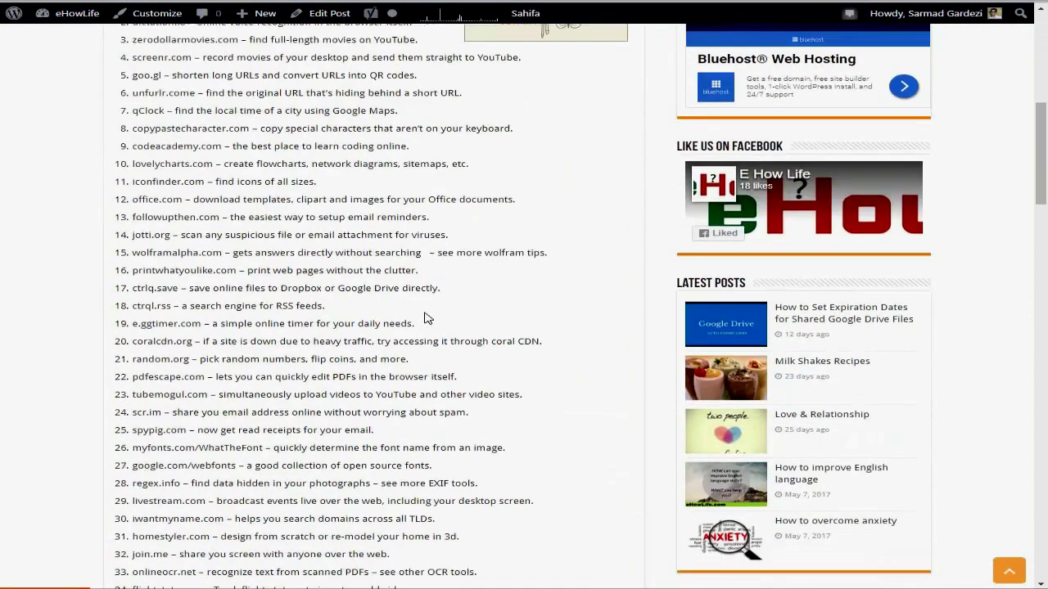
pyautogui.scroll(-20, 424, 317)
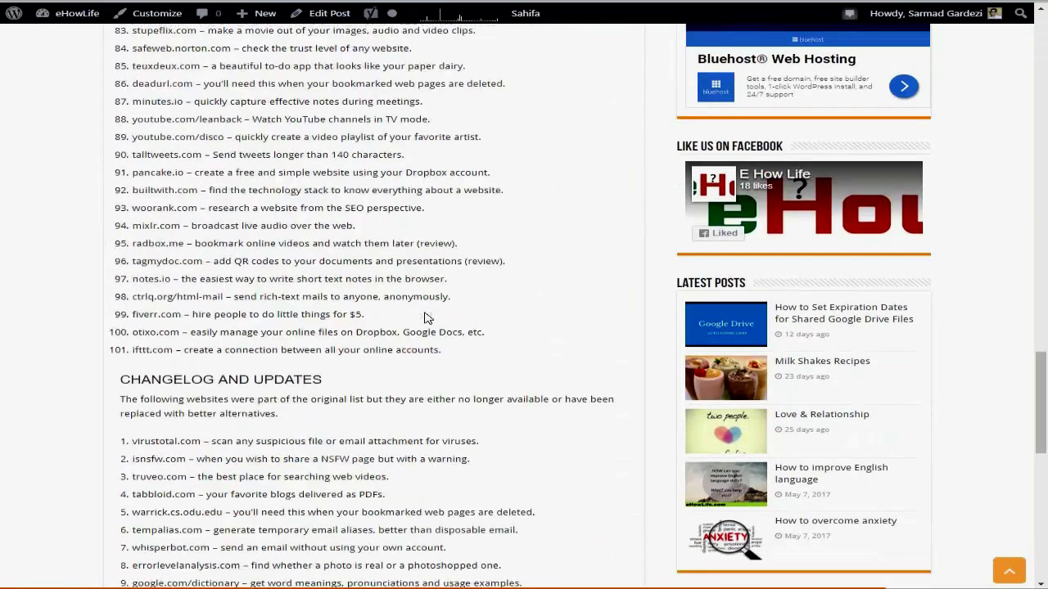
pyautogui.scroll(-3, 424, 318)
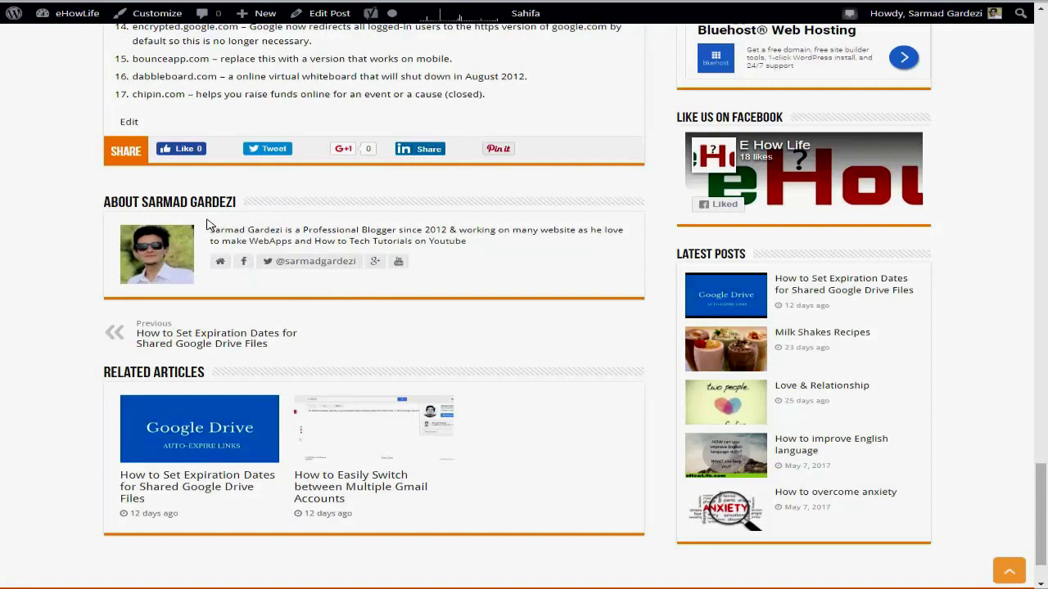
pyautogui.moveTo(159, 249)
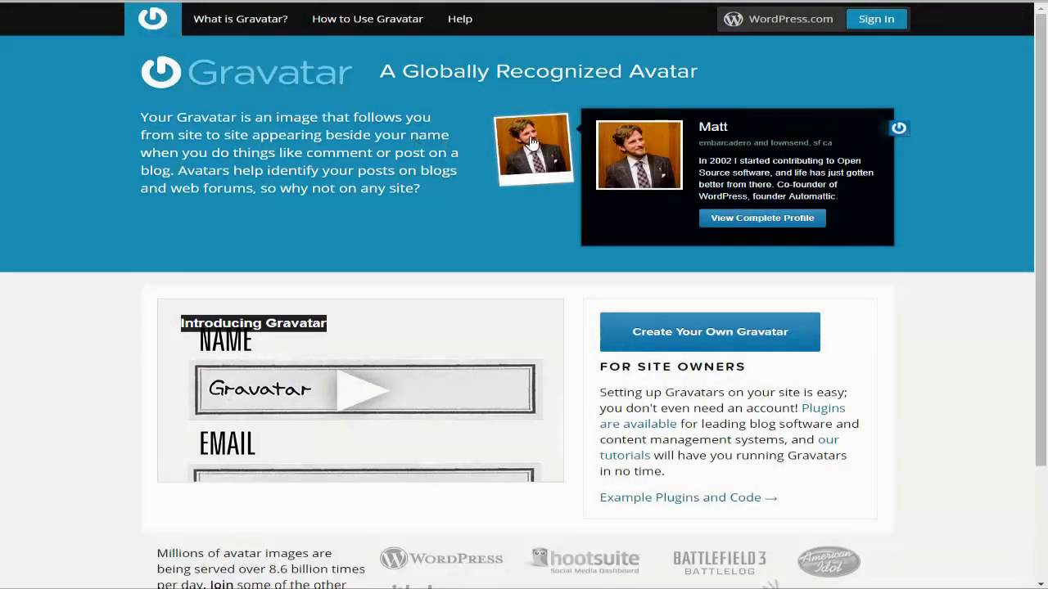
# Sign in to Gravatar with the account email and password, letting the browser save the password.
pyautogui.click(875, 19)
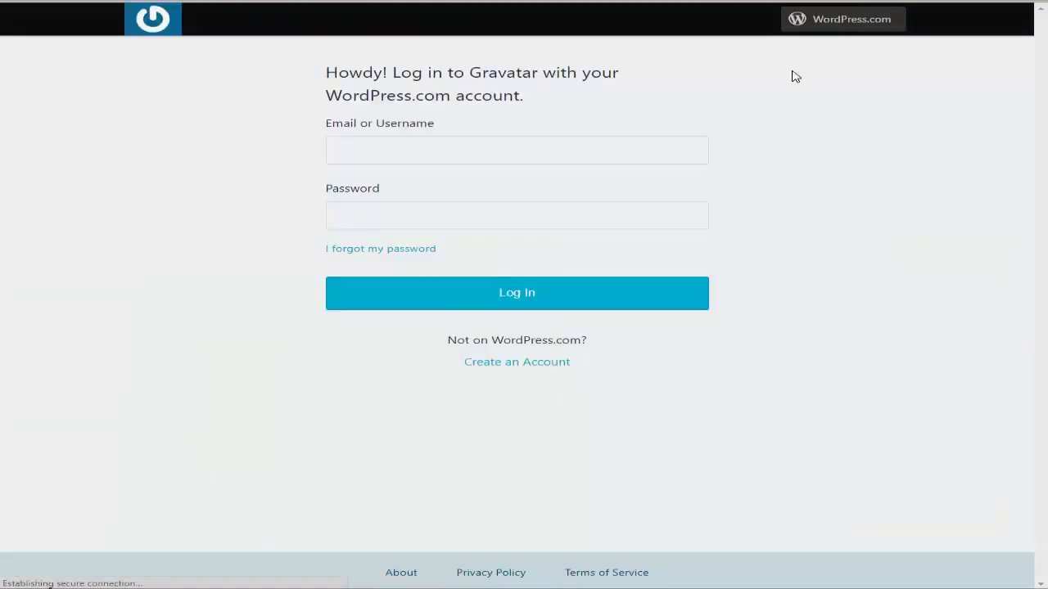
pyautogui.click(602, 145)
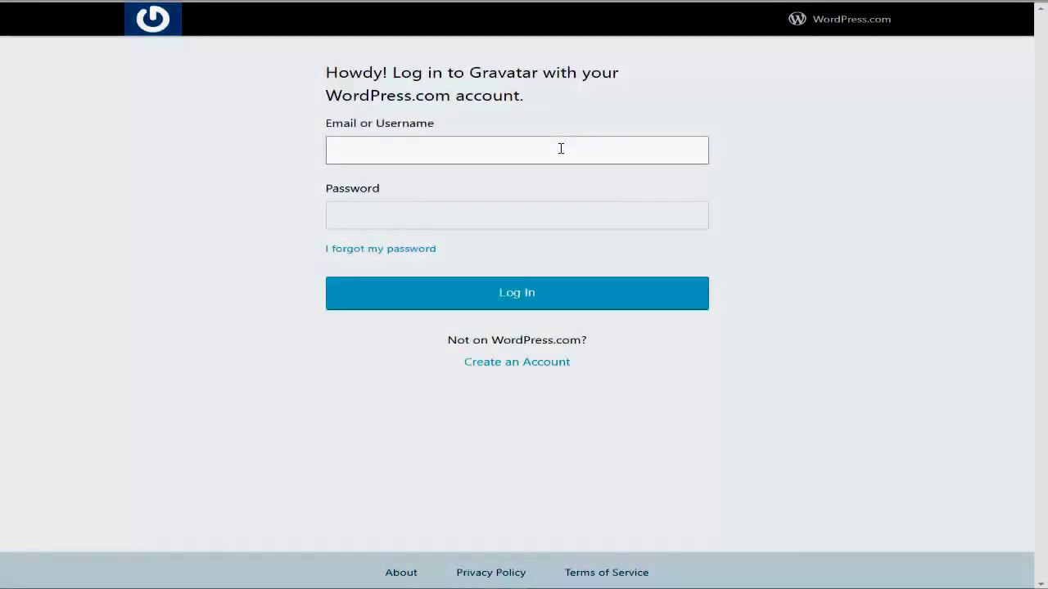
pyautogui.click(561, 148)
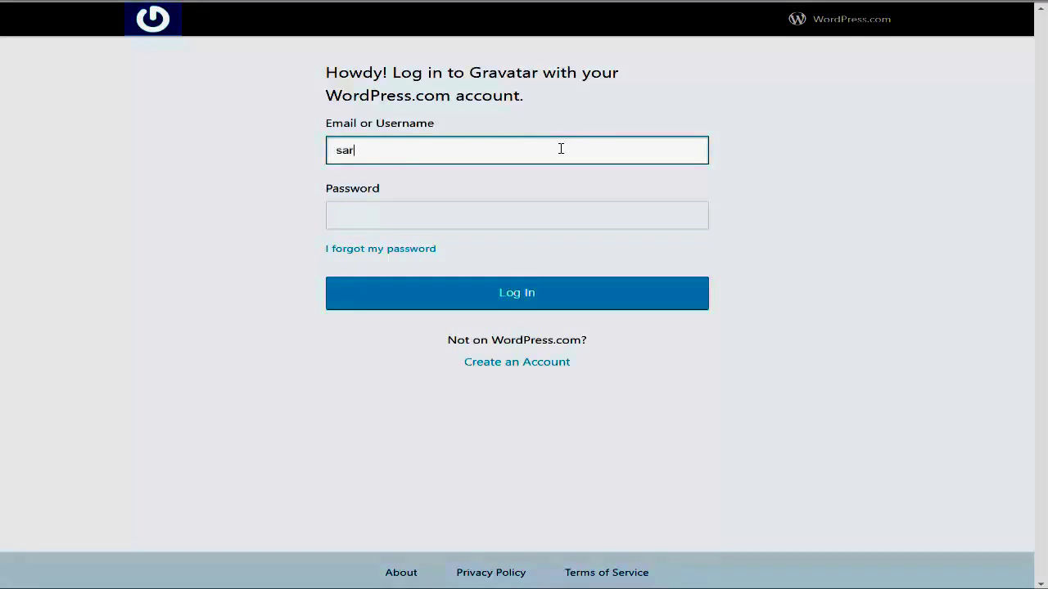
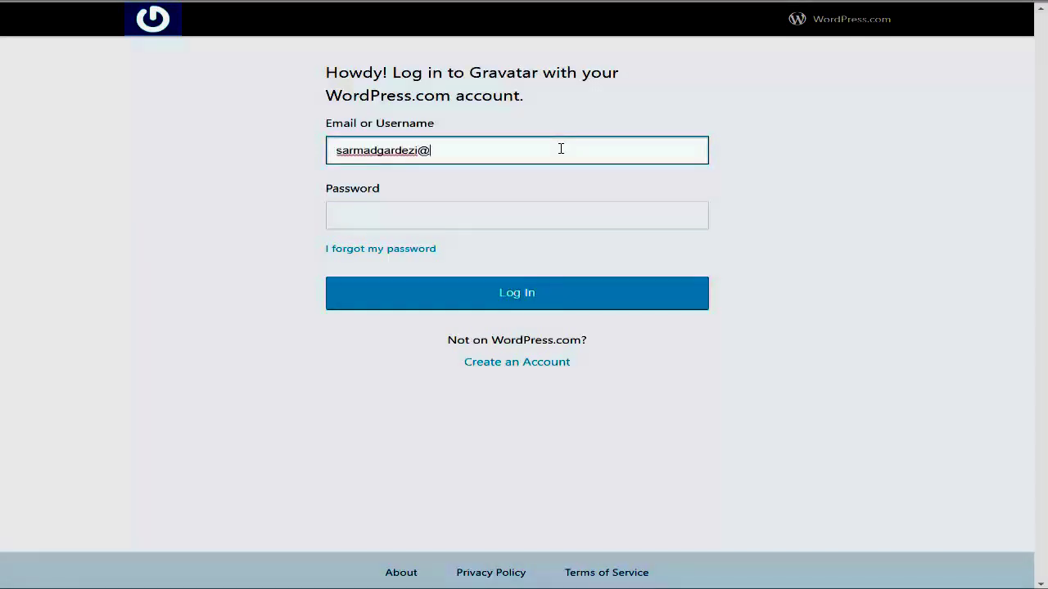
pyautogui.press('Tab')
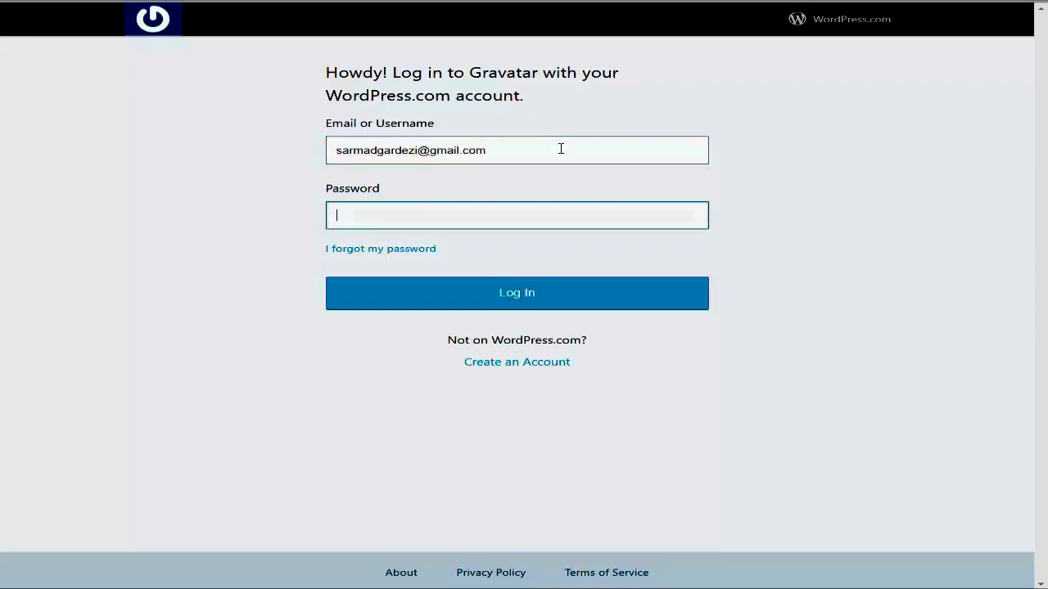
pyautogui.write('••••••••')
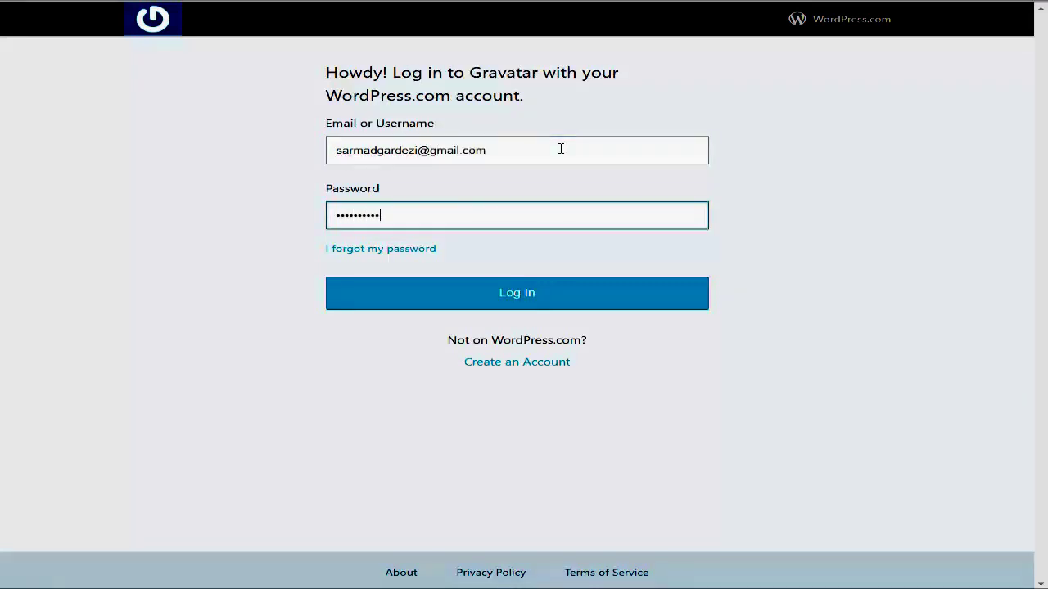
pyautogui.press('Return')
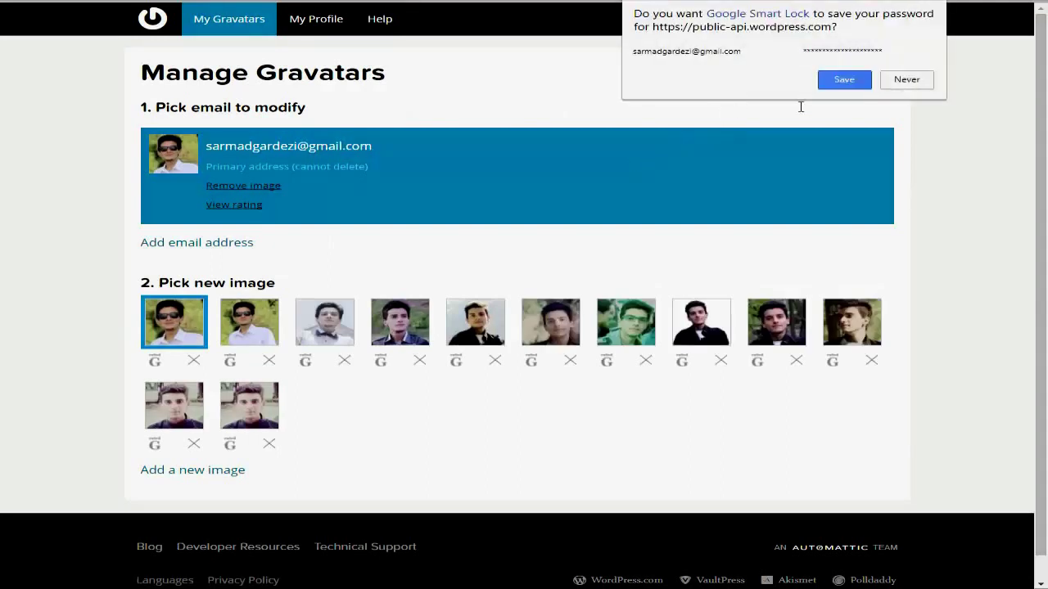
pyautogui.click(852, 82)
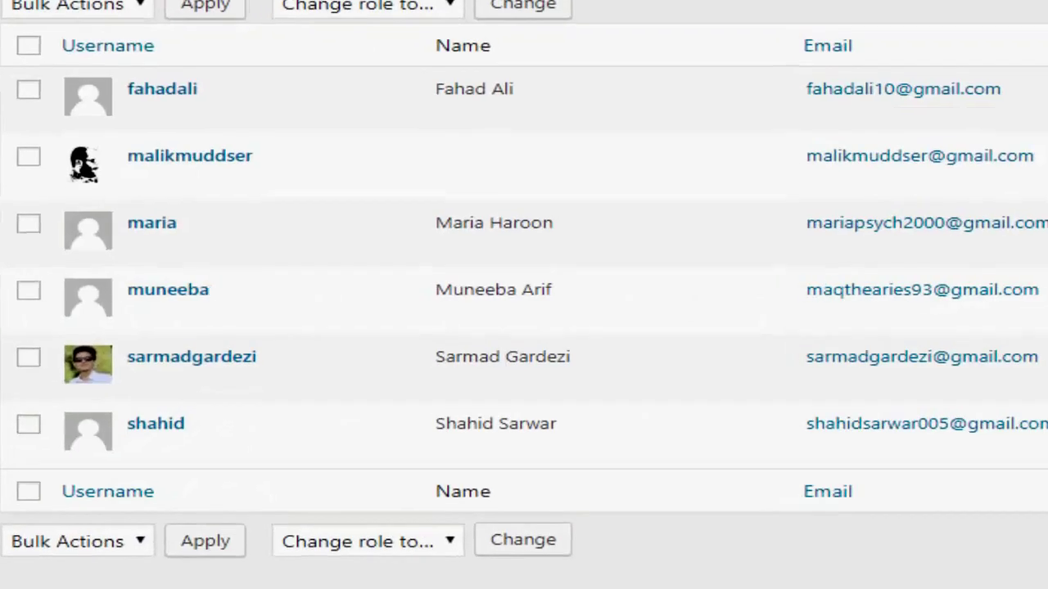
# Inspect the administrator's Gravatar photo among the six accounts in the WordPress Users list.
pyautogui.moveTo(648, 374)
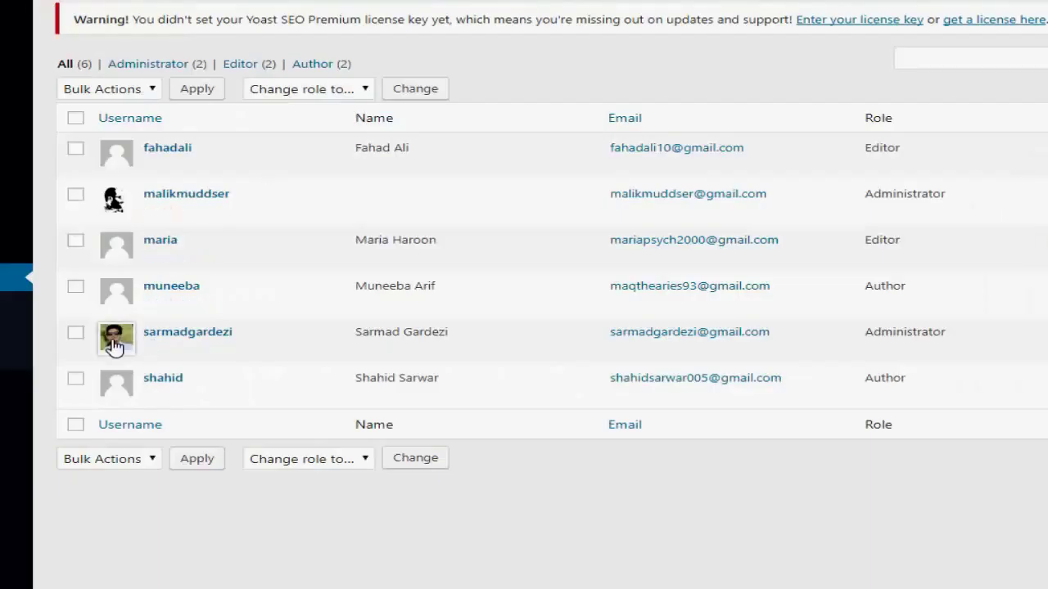
pyautogui.moveTo(139, 351)
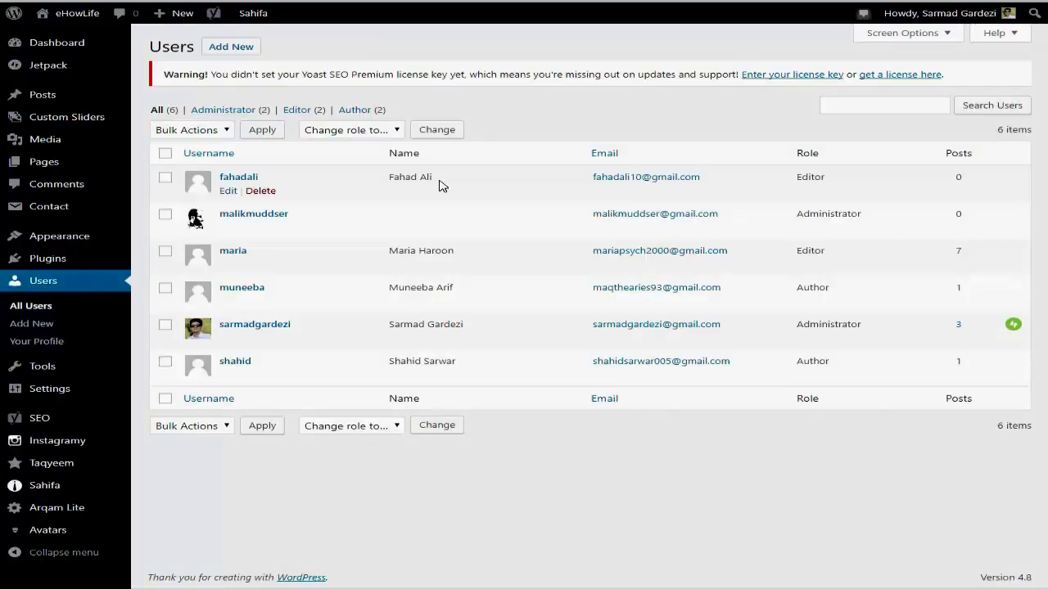
# Search the Add Plugins directory for 'wp user avatar'.
pyautogui.moveTo(33, 259)
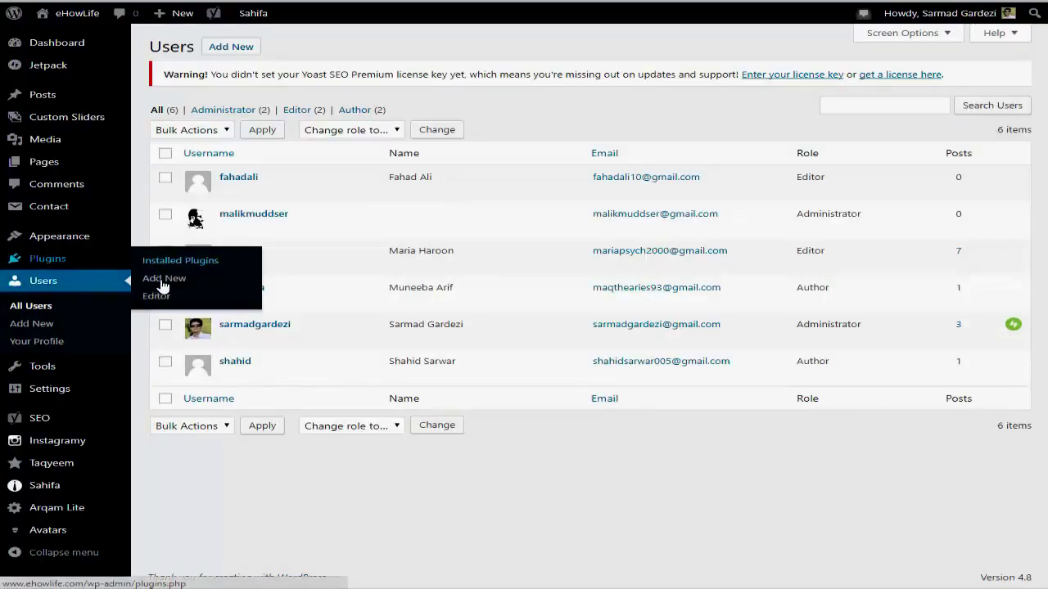
pyautogui.click(161, 282)
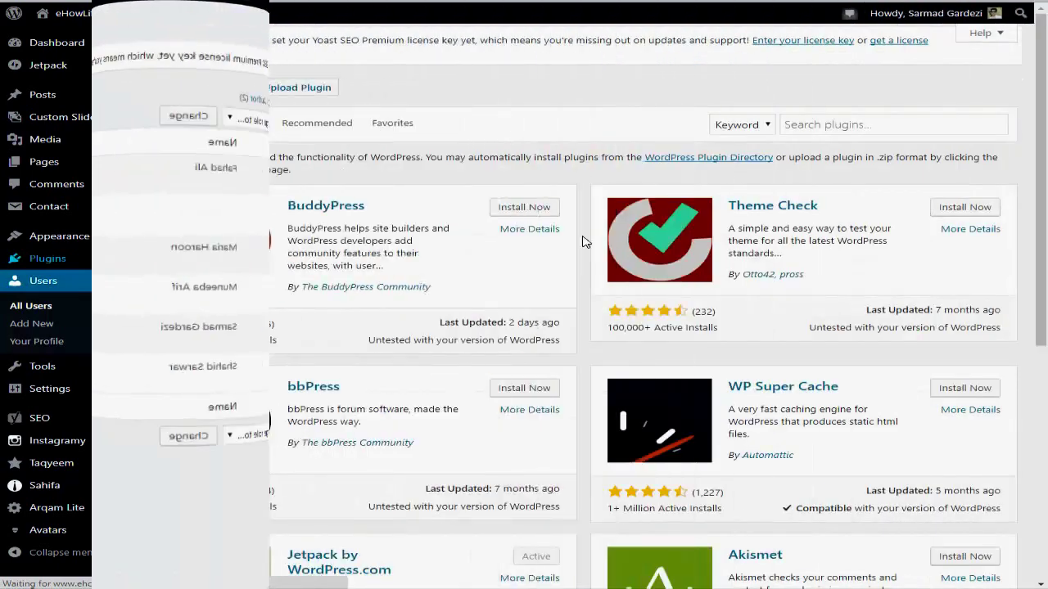
pyautogui.click(790, 123)
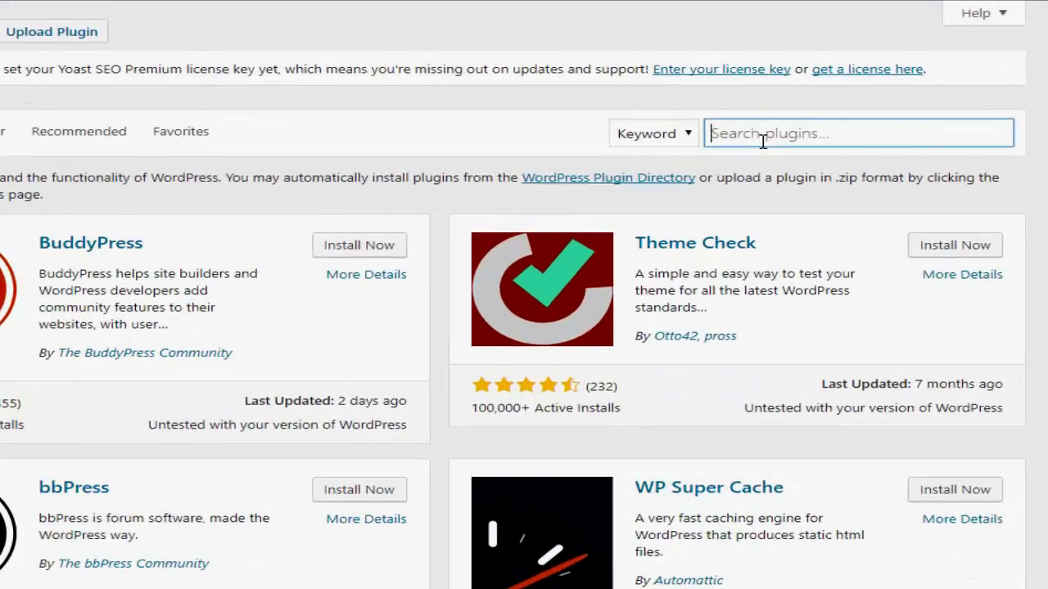
pyautogui.write('wp ')
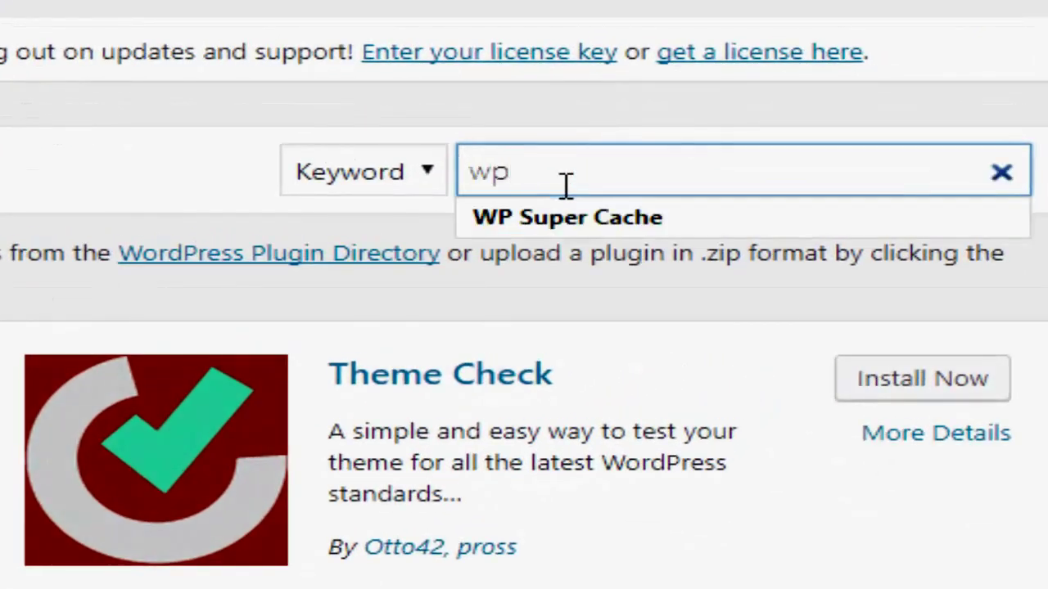
pyautogui.write('user')
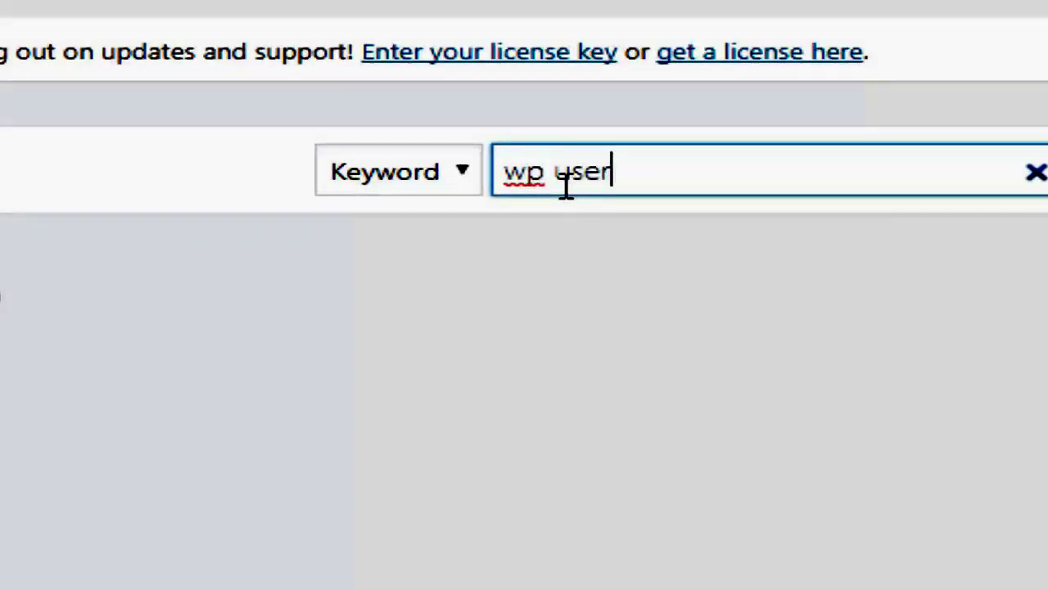
pyautogui.write(' avatar')
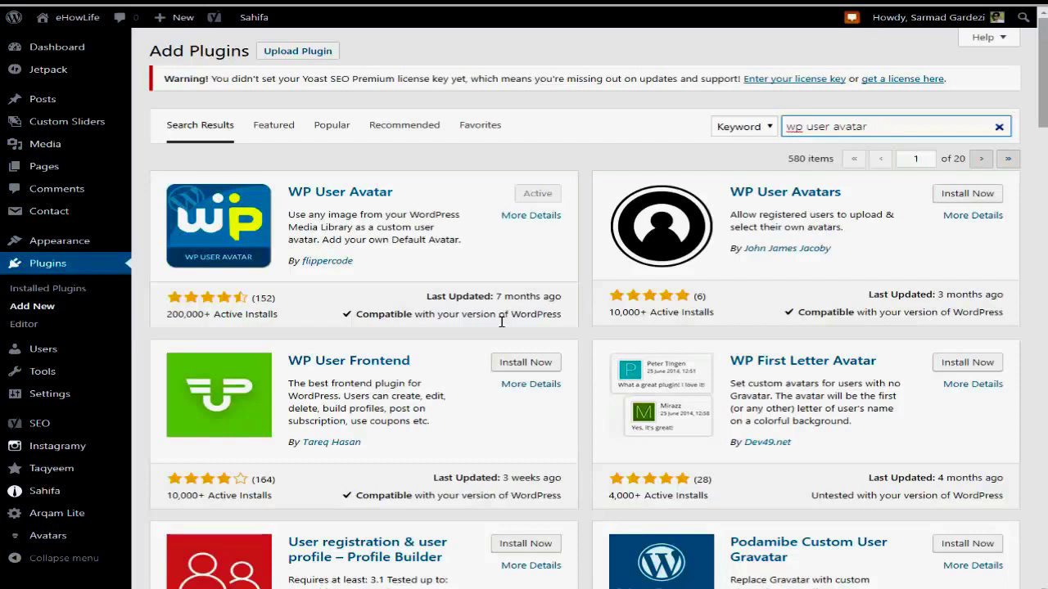
# Open Avatars > Settings and review the Default Avatar options (Mystery Man, G rating).
pyautogui.moveTo(82, 541)
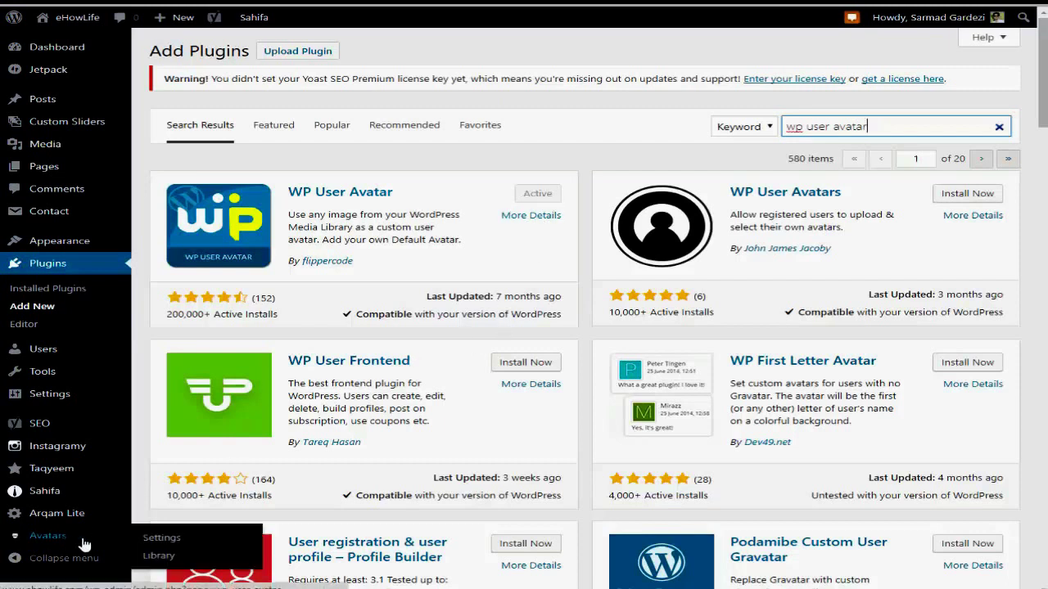
pyautogui.click(156, 540)
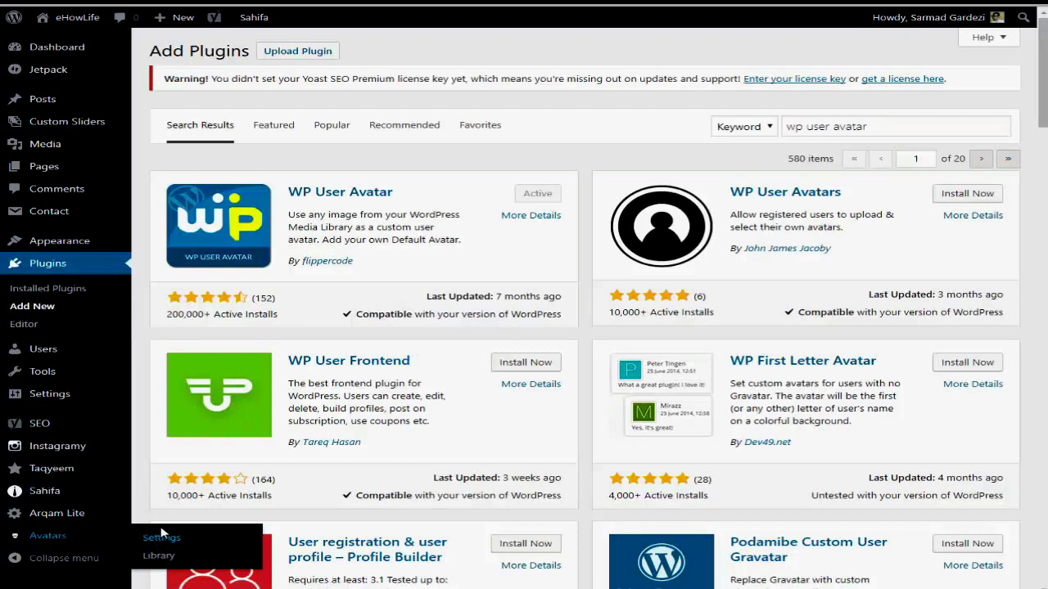
pyautogui.click(163, 536)
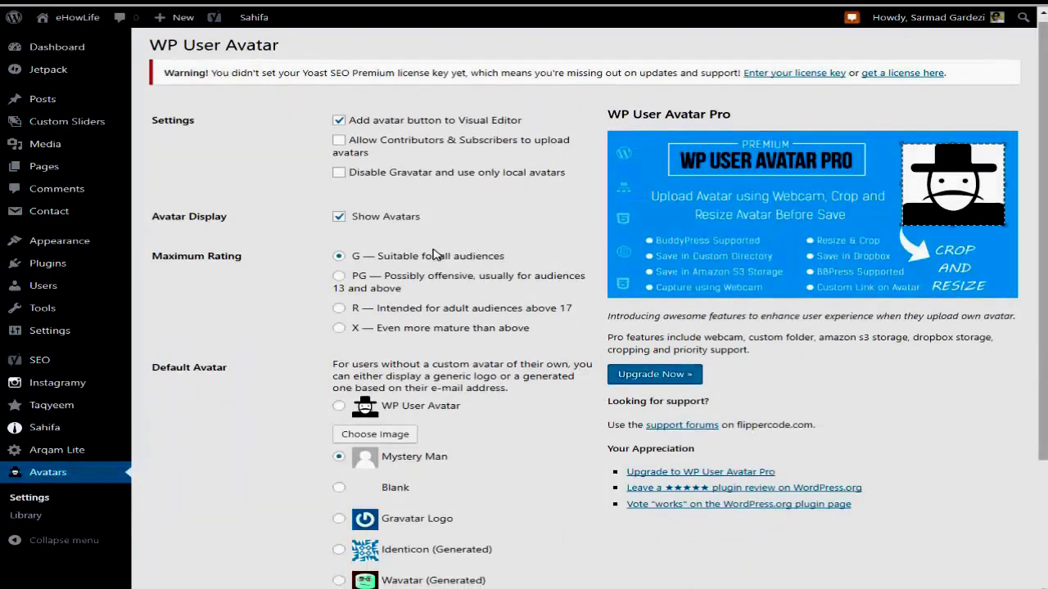
pyautogui.scroll(-2, 443, 266)
pyautogui.scroll(-1, 444, 269)
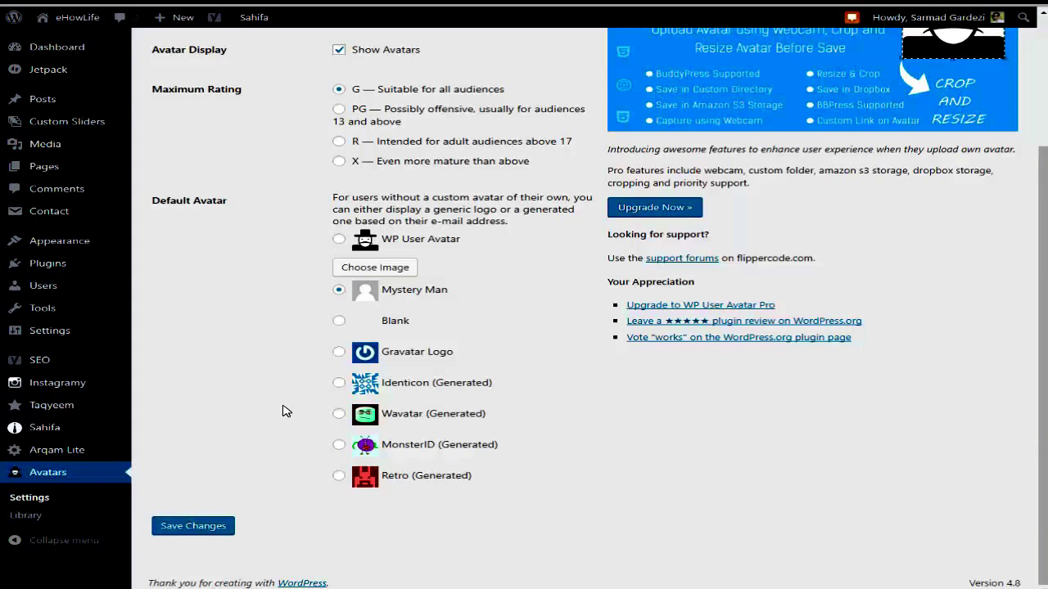
# Go to Users > Your Profile and launch Choose Image from the Avatar section at the bottom.
pyautogui.moveTo(18, 290)
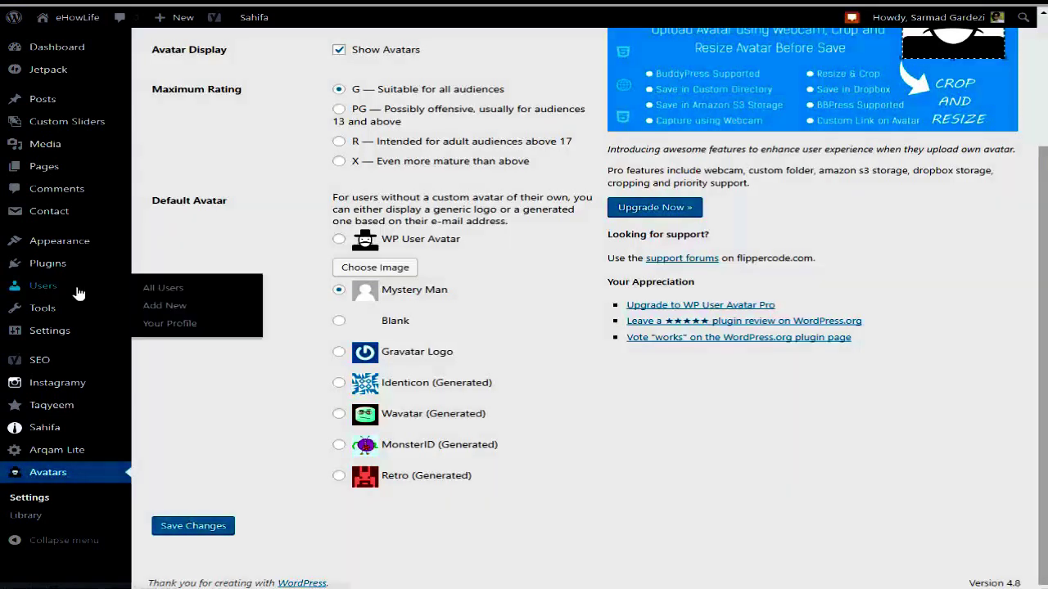
pyautogui.click(174, 324)
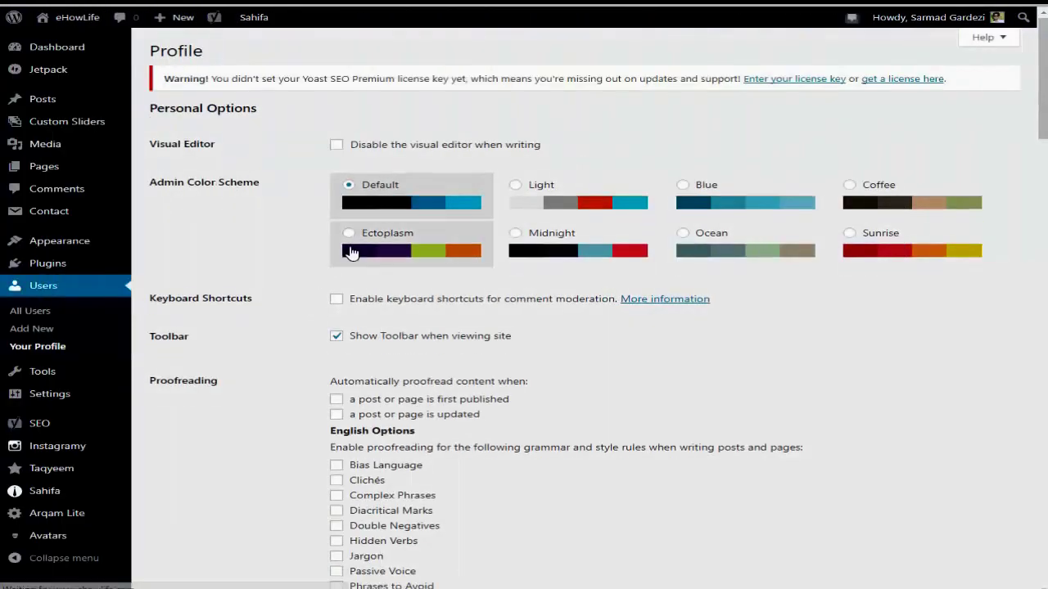
pyautogui.scroll(-10, 398, 262)
pyautogui.scroll(-6, 400, 257)
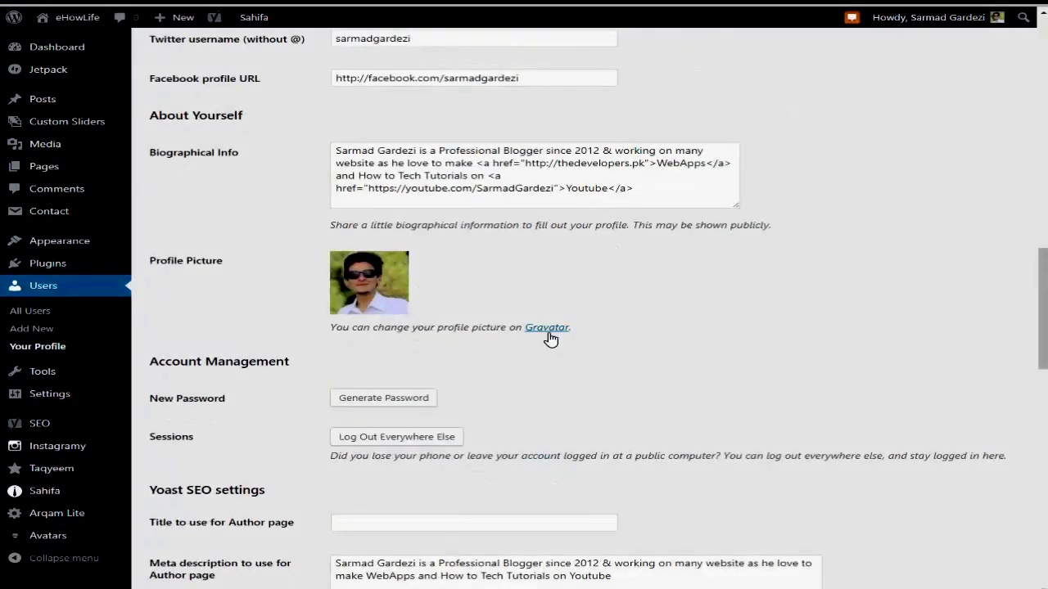
pyautogui.scroll(-4, 343, 319)
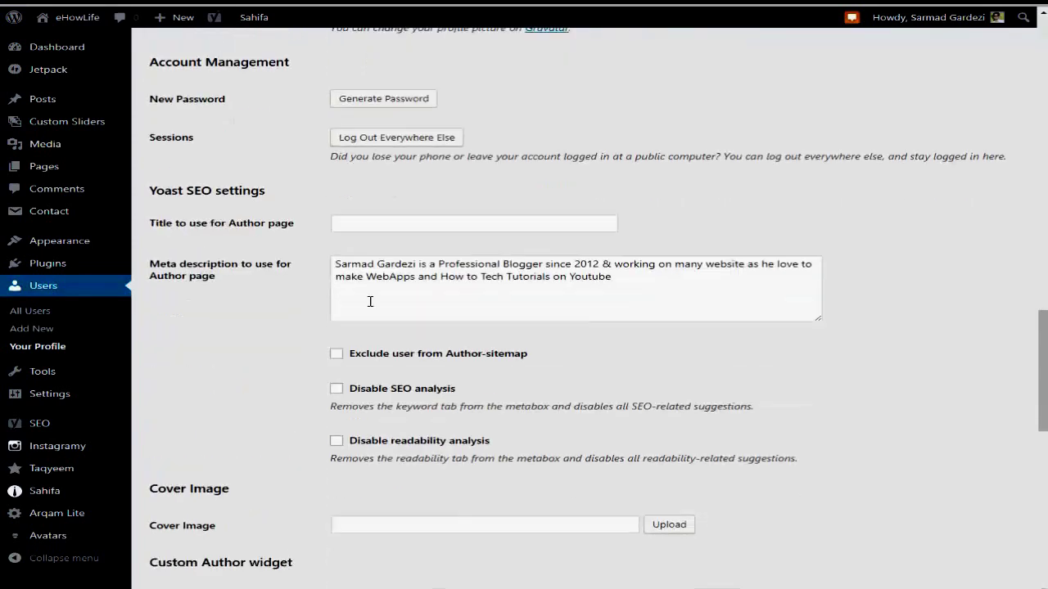
pyautogui.scroll(-10, 370, 302)
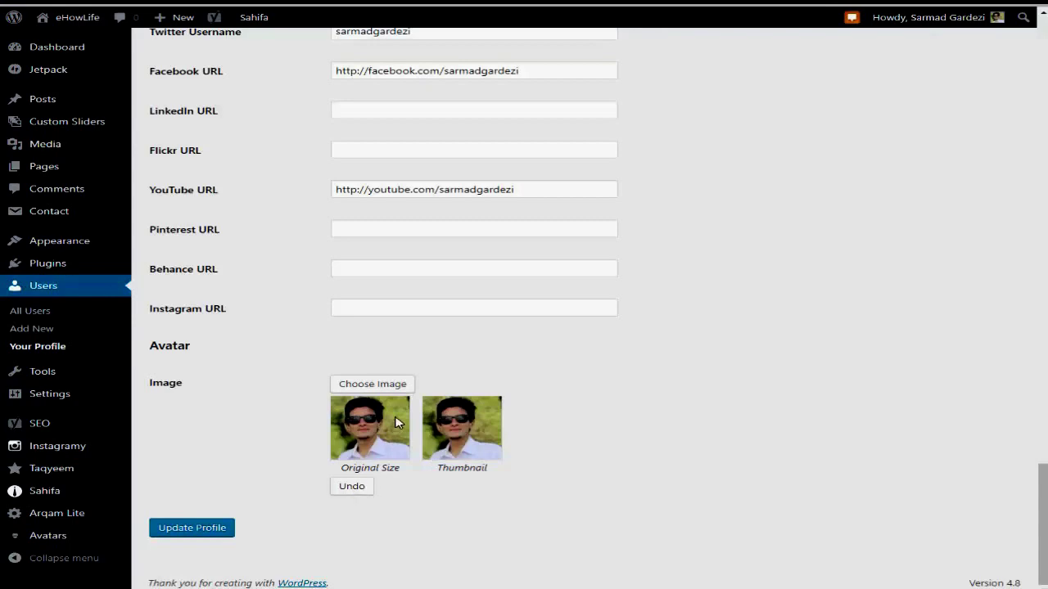
pyautogui.click(407, 385)
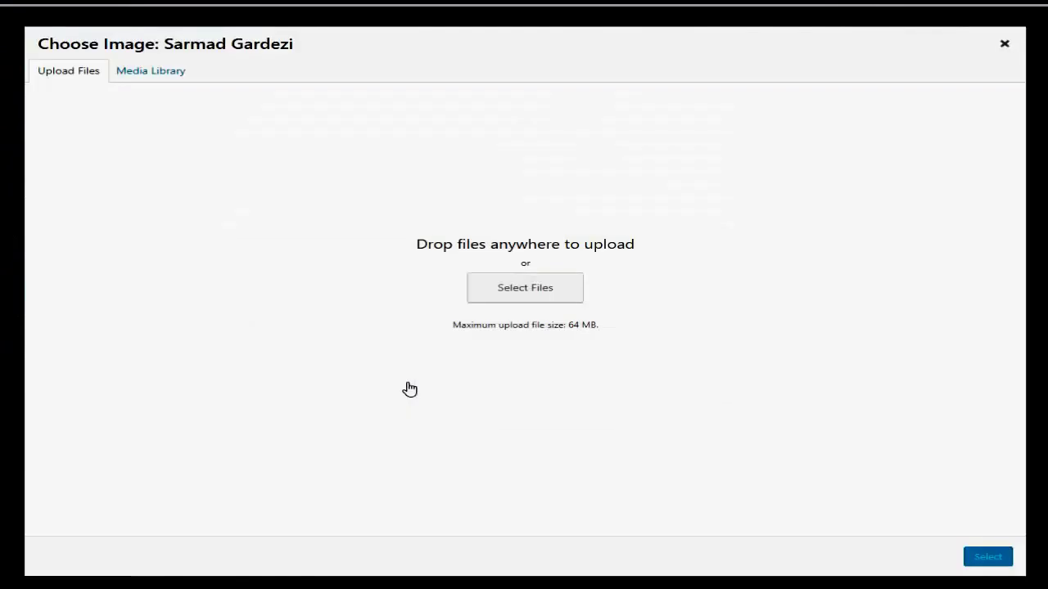
# Upload default-avatar-plaid-shirt-guy.png from the computer and select it as the avatar.
pyautogui.click(492, 296)
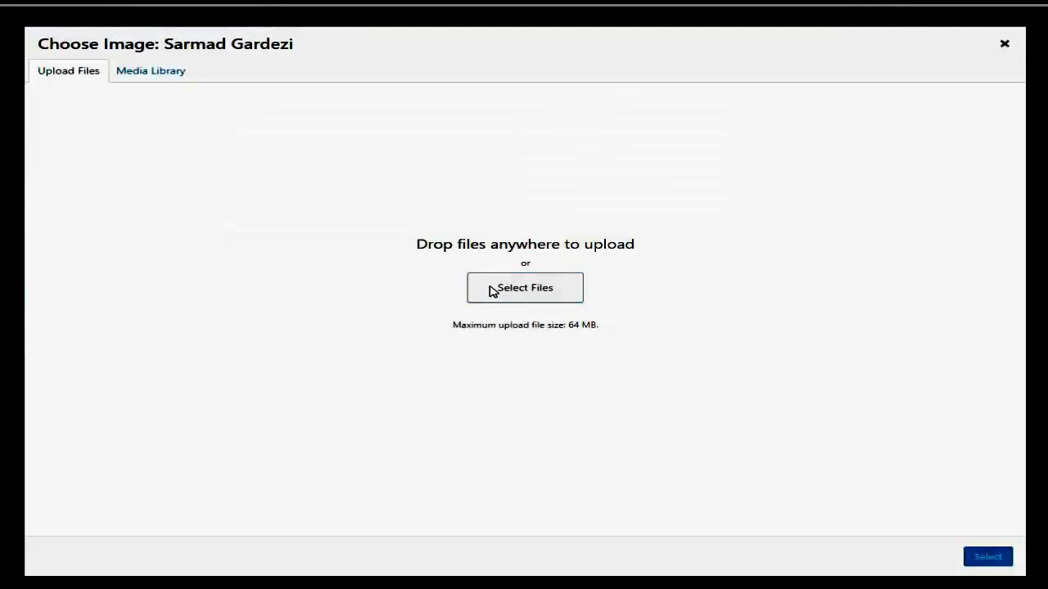
pyautogui.click(310, 98)
pyautogui.doubleClick(309, 98)
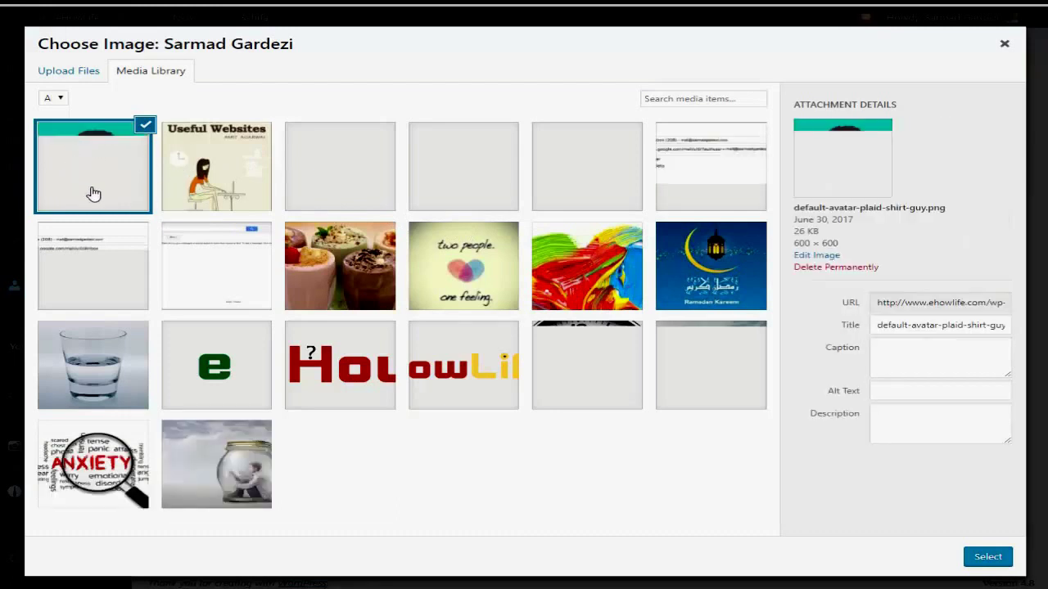
pyautogui.click(989, 556)
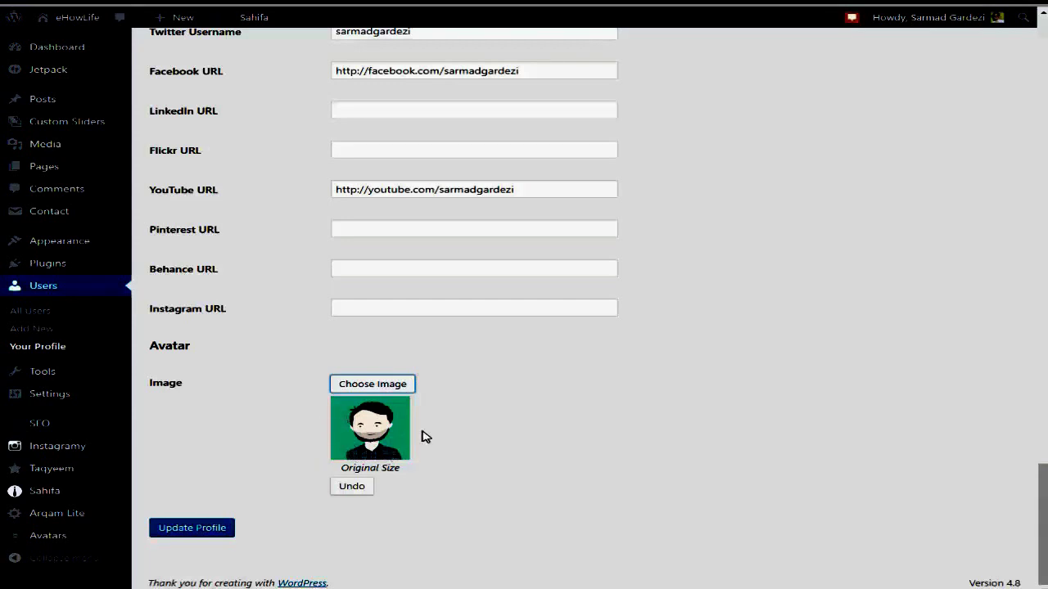
# Save the profile with Update Profile to apply the cartoon avatar.
pyautogui.click(199, 530)
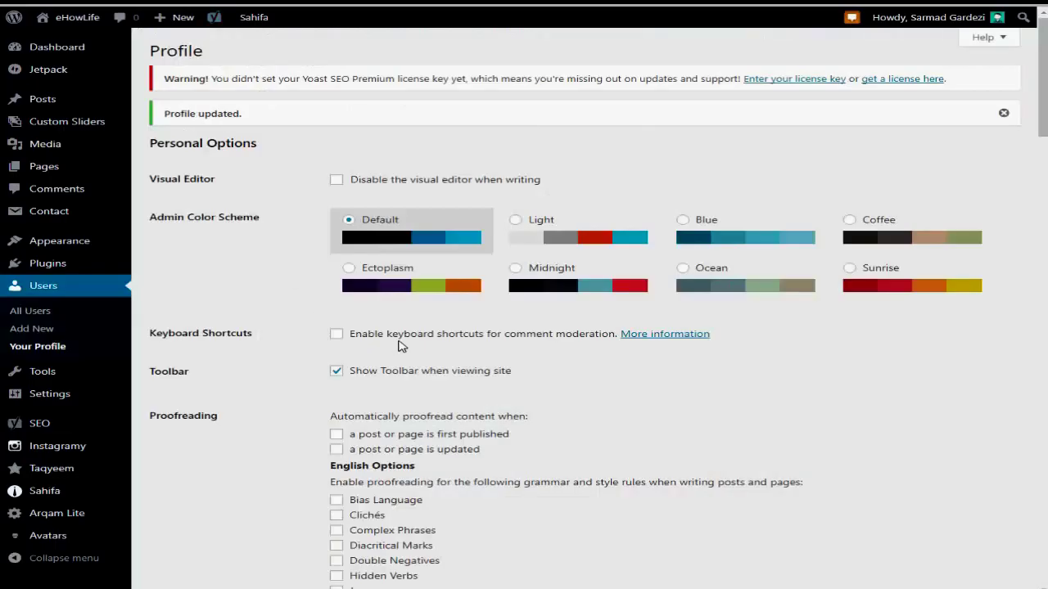
# Remove the cartoon avatar image in the Avatar section and scroll through the updated profile.
pyautogui.scroll(-15, 481, 320)
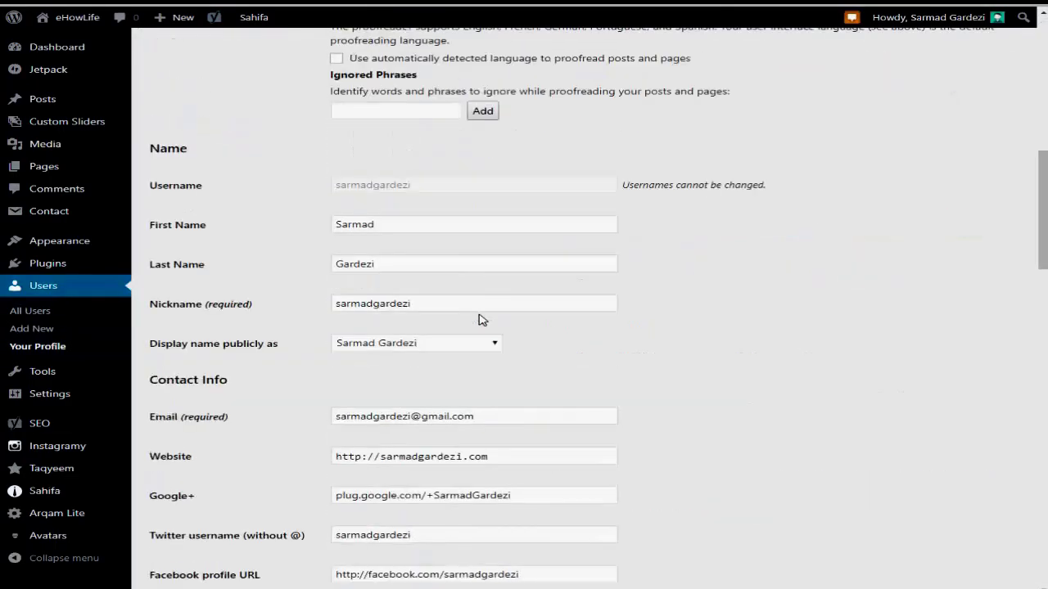
pyautogui.scroll(1, 481, 320)
pyautogui.scroll(-10, 482, 320)
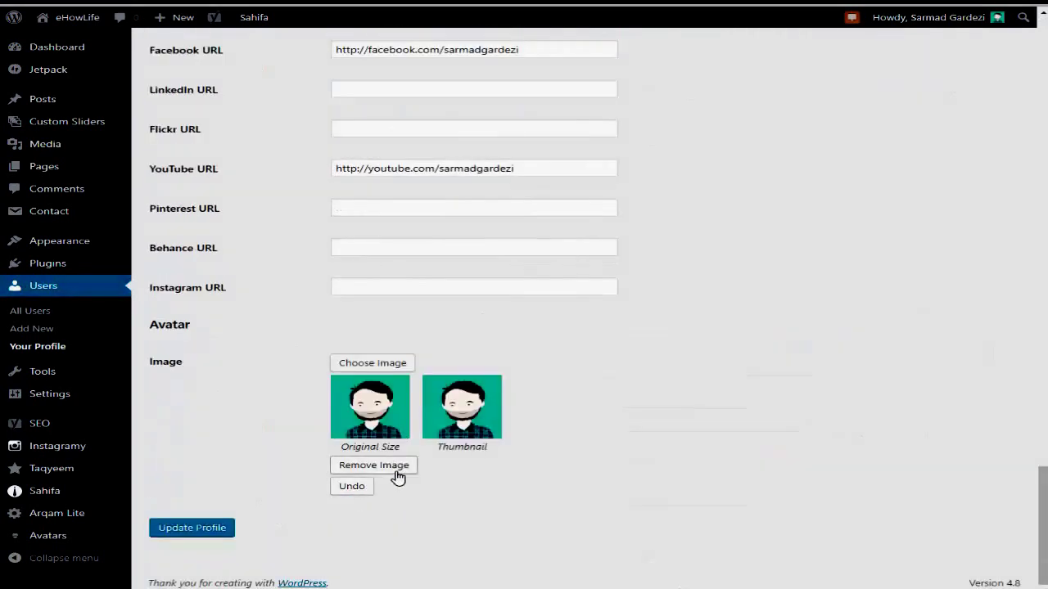
pyautogui.click(396, 468)
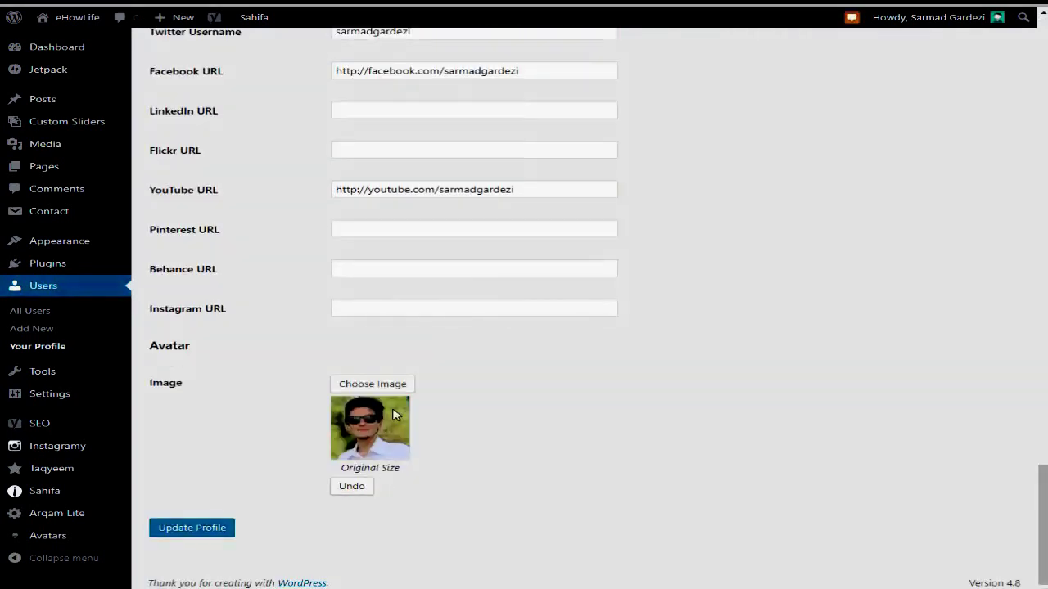
pyautogui.scroll(12, 393, 416)
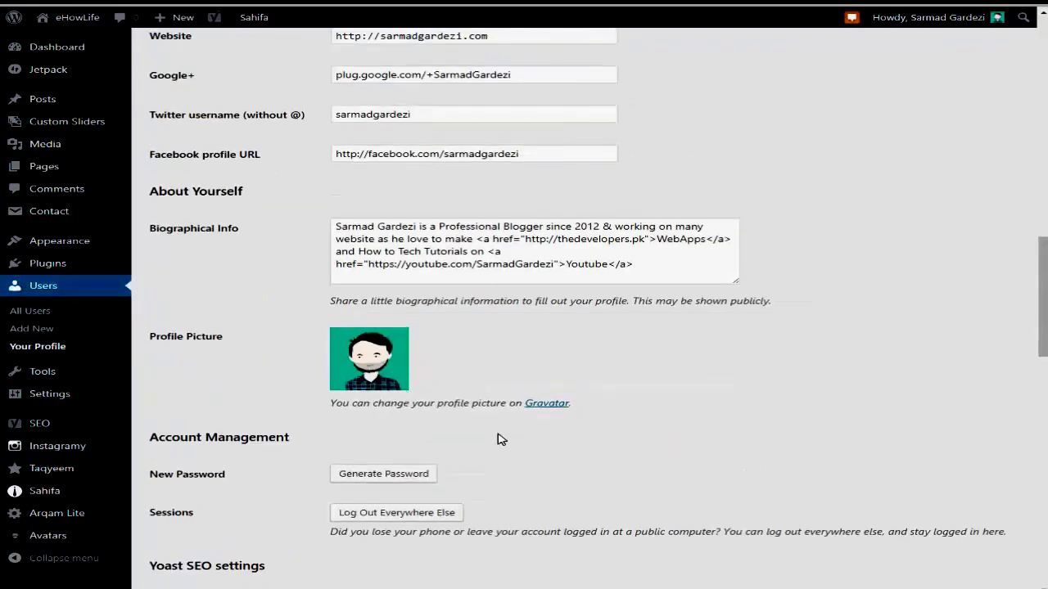
pyautogui.scroll(-12, 501, 439)
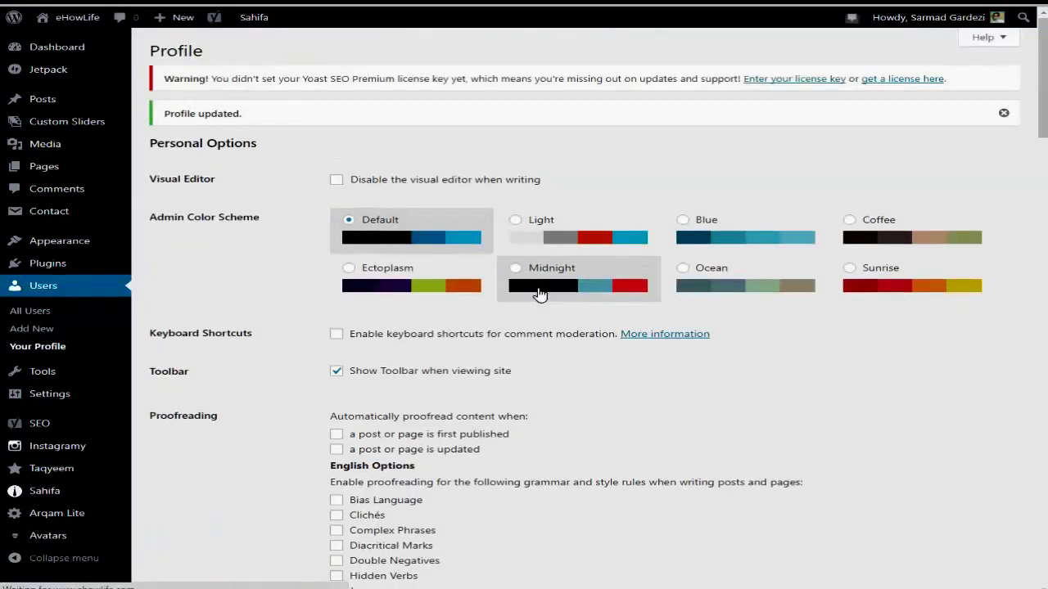
pyautogui.scroll(-6, 480, 320)
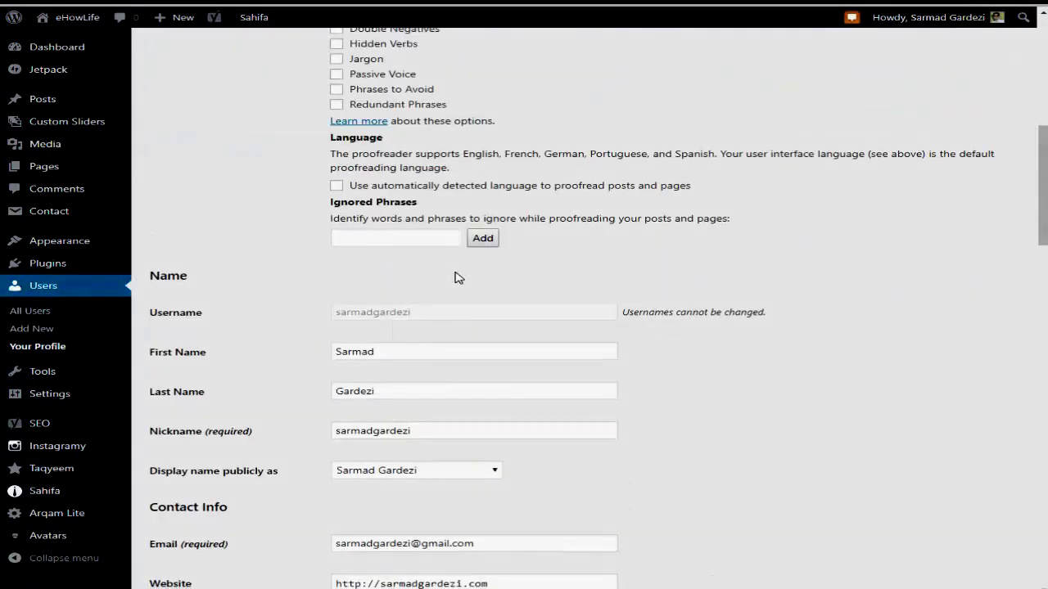
pyautogui.scroll(-2, 467, 274)
pyautogui.scroll(-4, 463, 246)
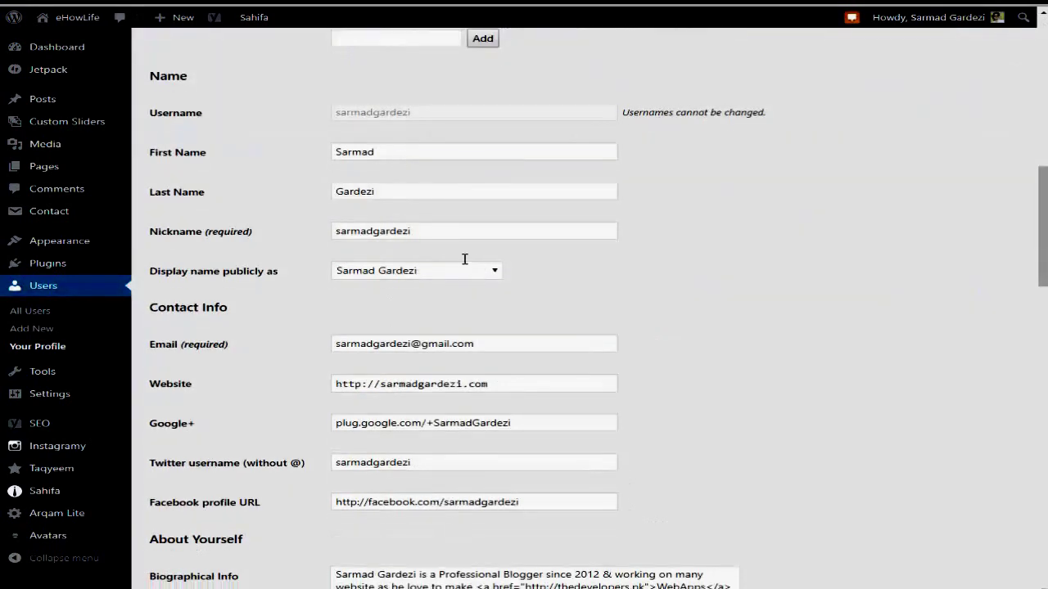